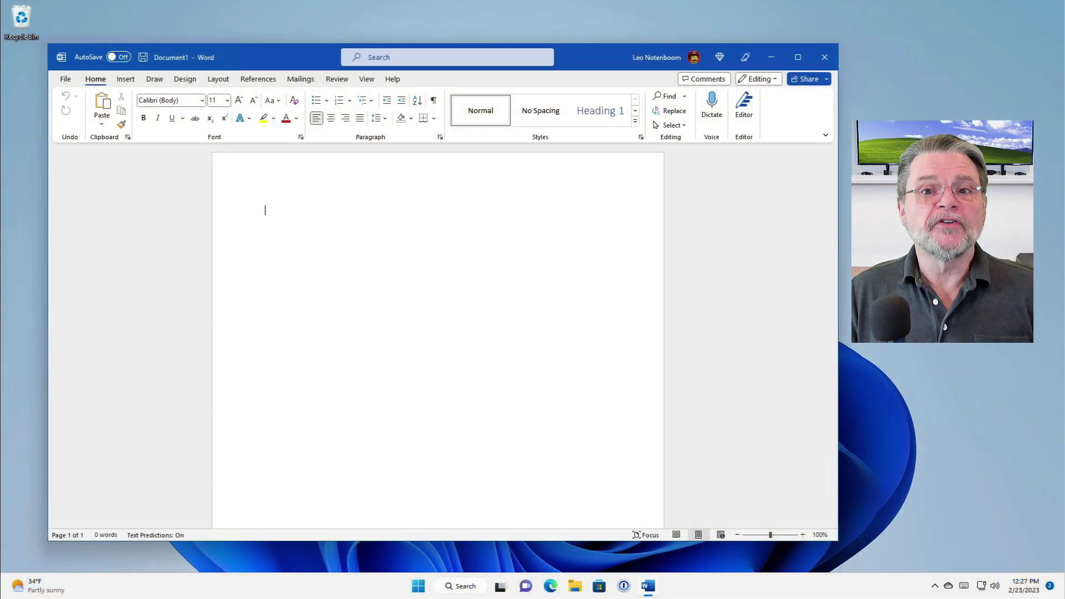
Go to the Proofing page of Word Options from the File view
click(65, 79)
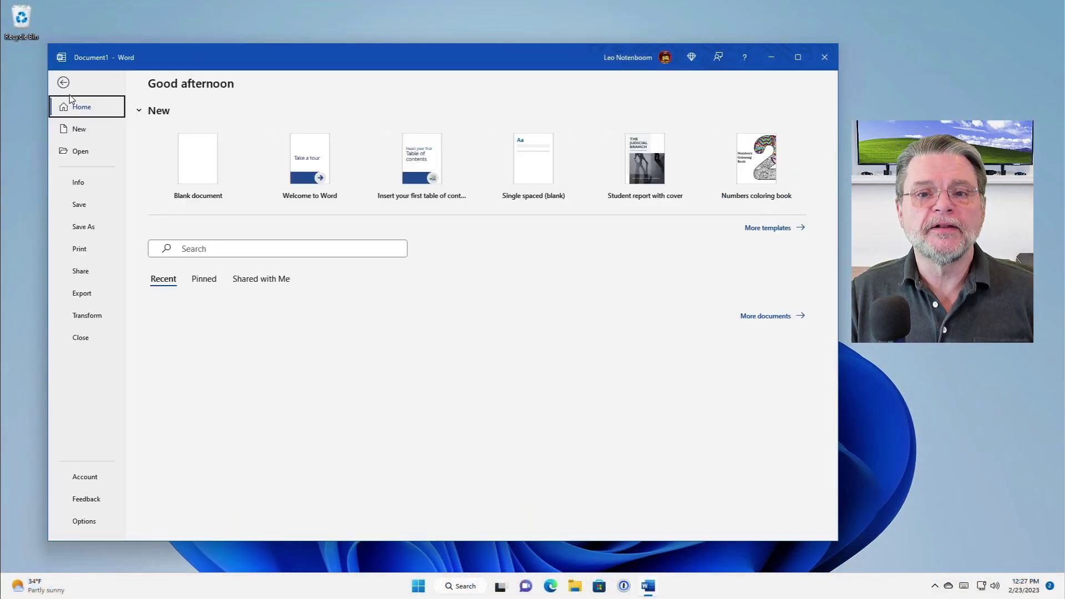
click(84, 522)
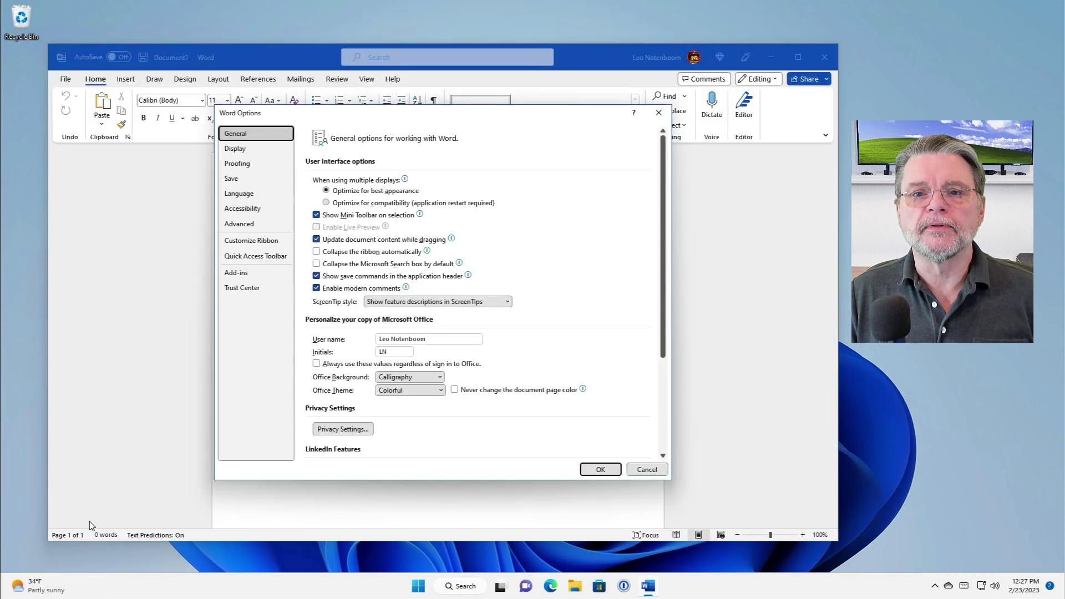
click(239, 164)
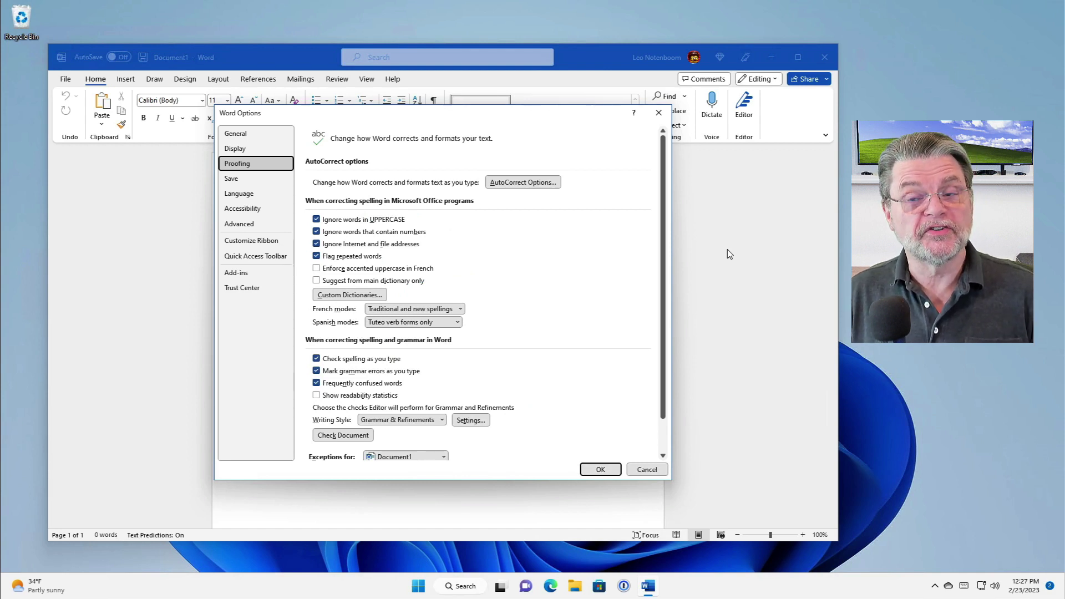
Open AutoCorrect Options and view the Math AutoCorrect replacement rules
click(529, 187)
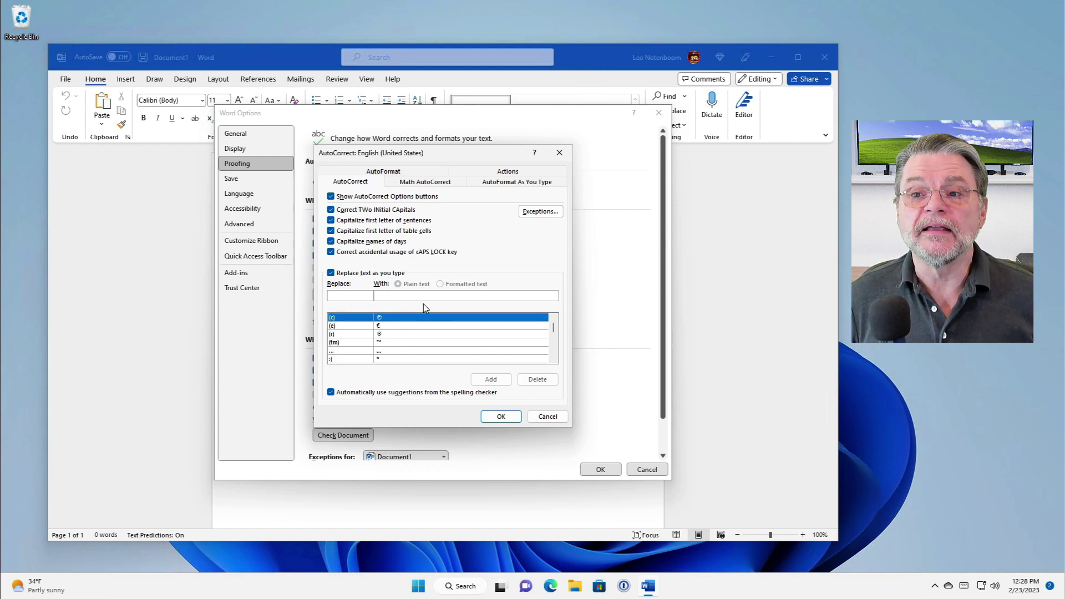
click(440, 183)
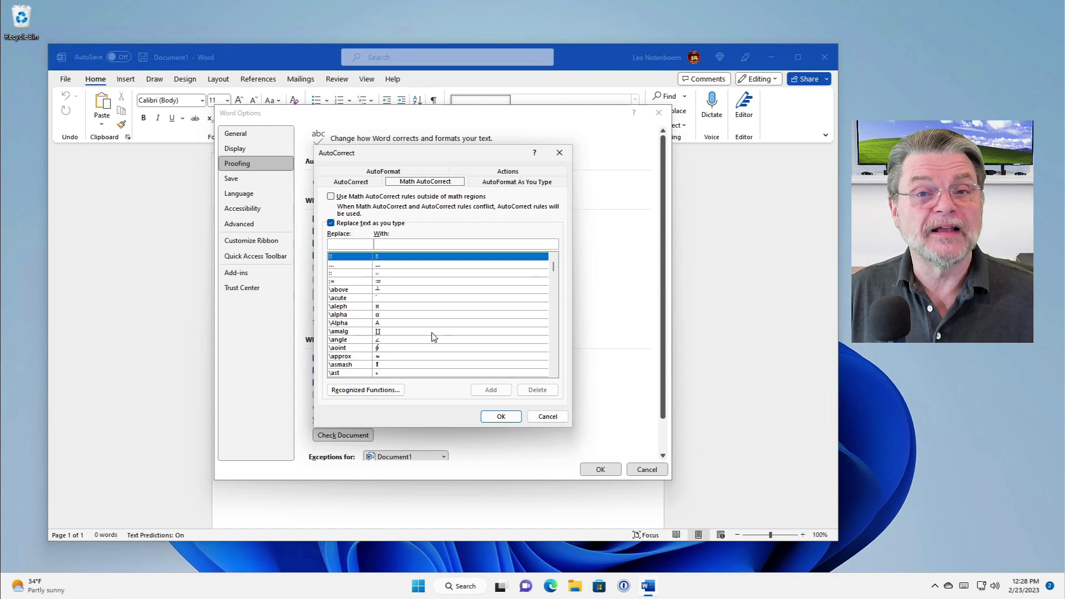
View the AutoFormat As You Type tab of the AutoCorrect dialog
click(519, 182)
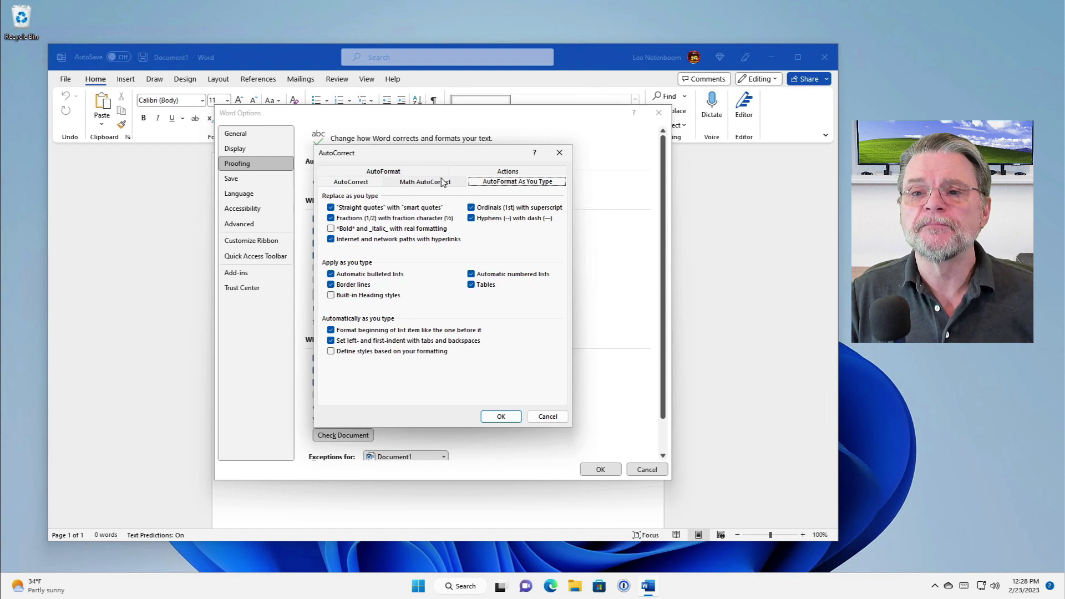
Look over the AutoFormat tab, then the Actions tab's additional right-click actions
click(383, 171)
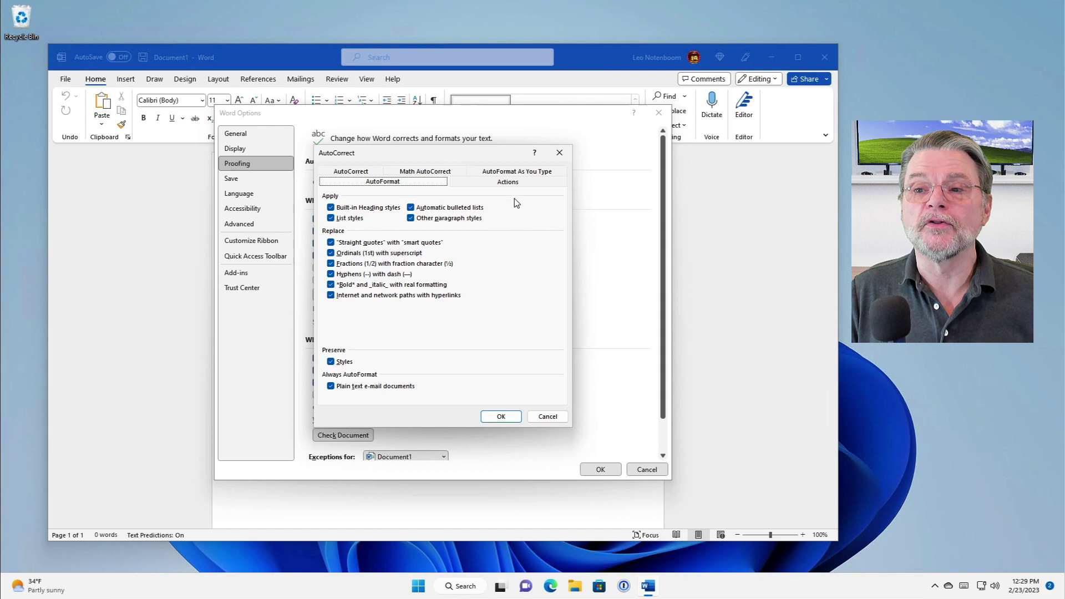
click(487, 182)
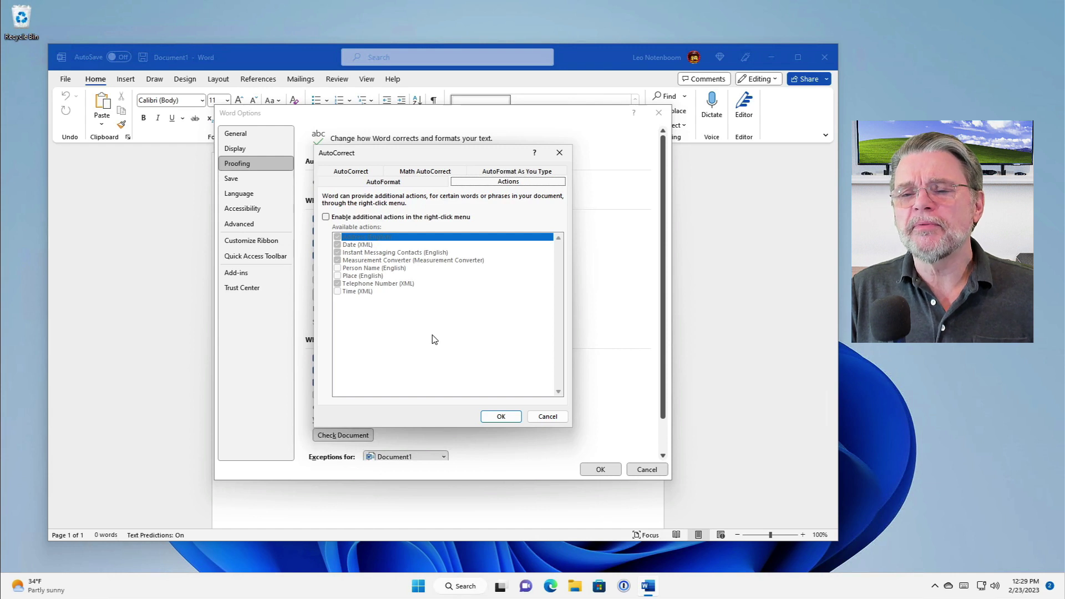
click(326, 217)
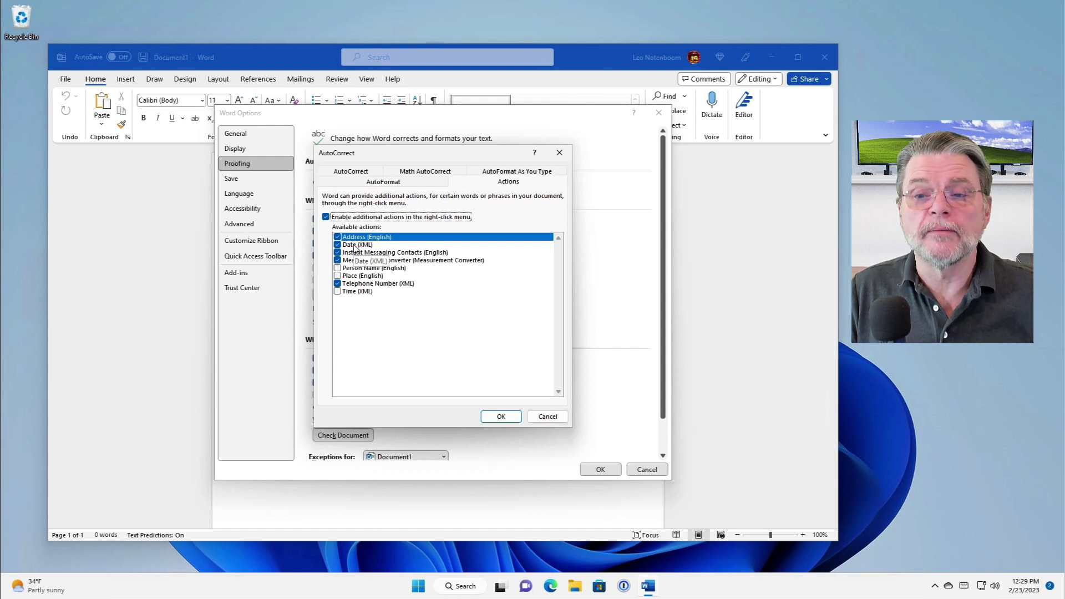
click(327, 217)
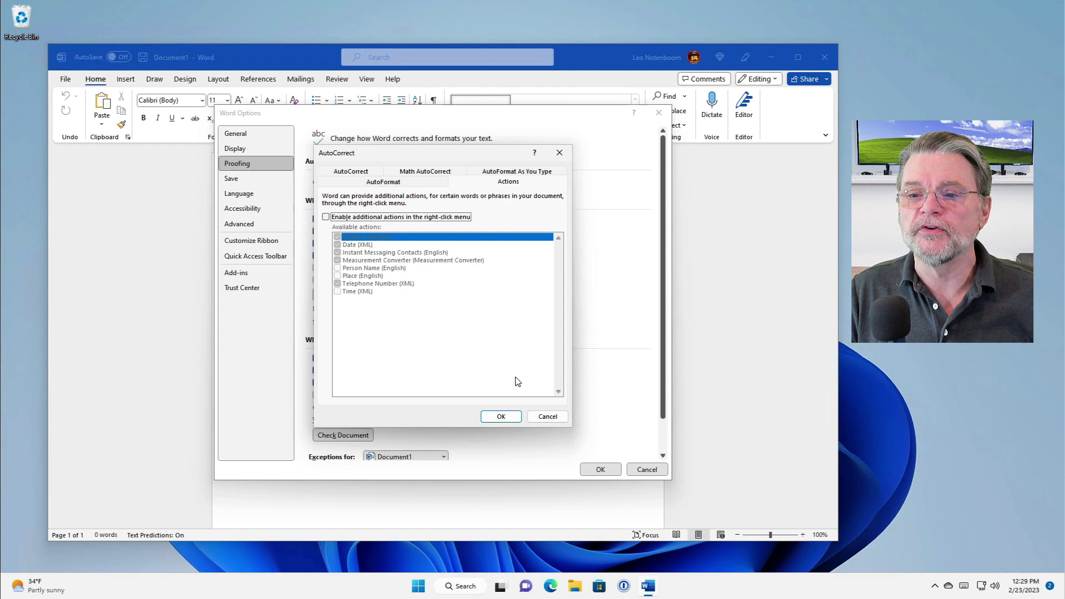
Confirm the AutoCorrect dialog with OK, returning to the Proofing page
click(503, 418)
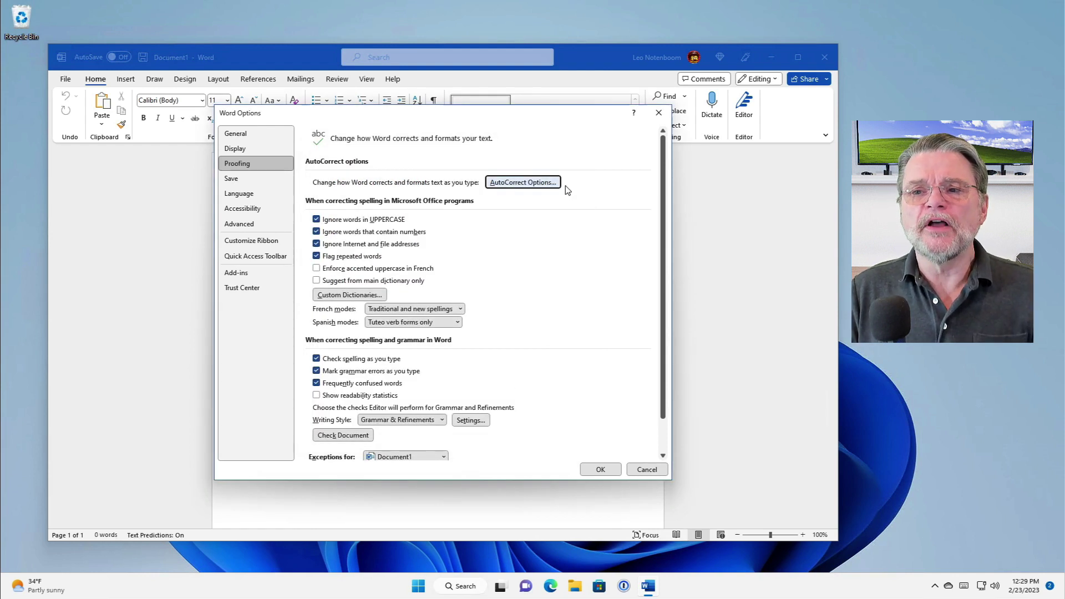